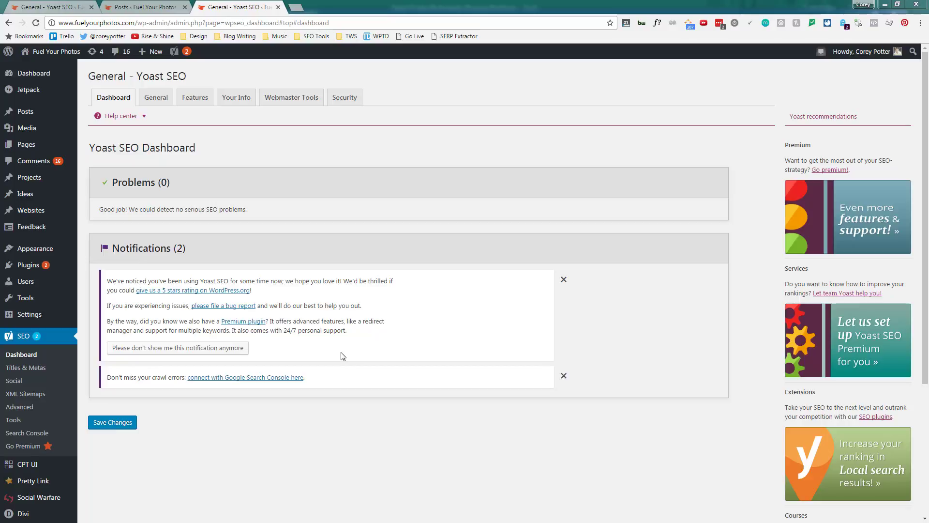
Step: Dismiss both notifications on the Yoast SEO dashboard and permanently turn off the five-star rating request
{"action": "left_click", "coordinate": [564, 280]}
{"action": "left_click", "coordinate": [564, 279]}
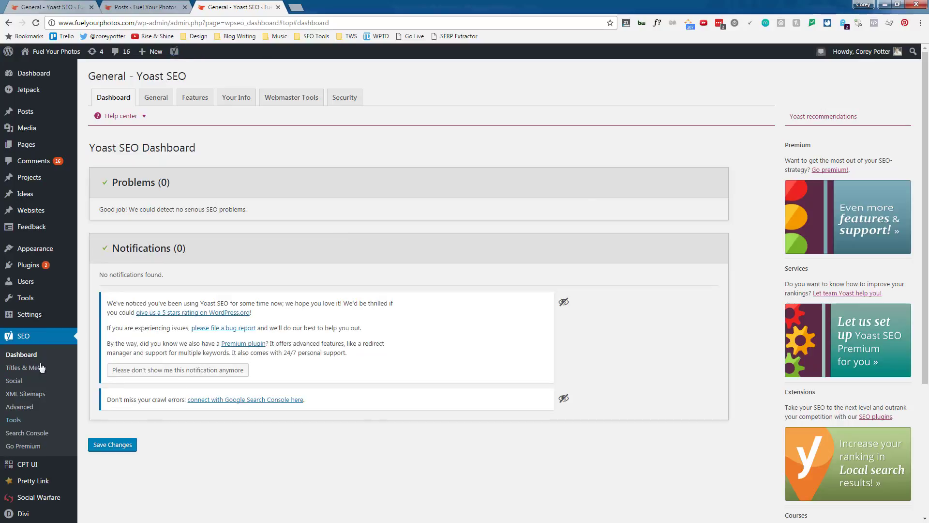
{"action": "left_click", "coordinate": [190, 371]}
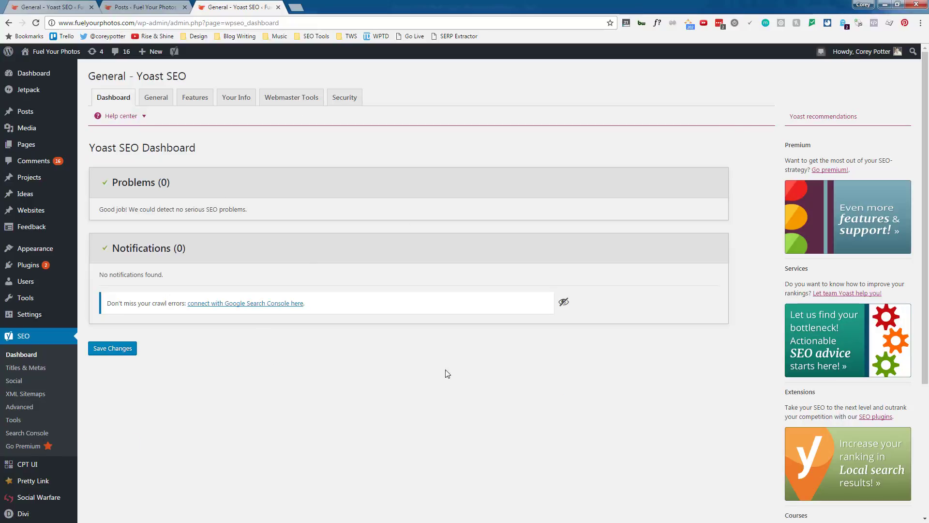
{"action": "scroll", "coordinate": [617, 319], "scroll_direction": "down", "scroll_amount": 4}
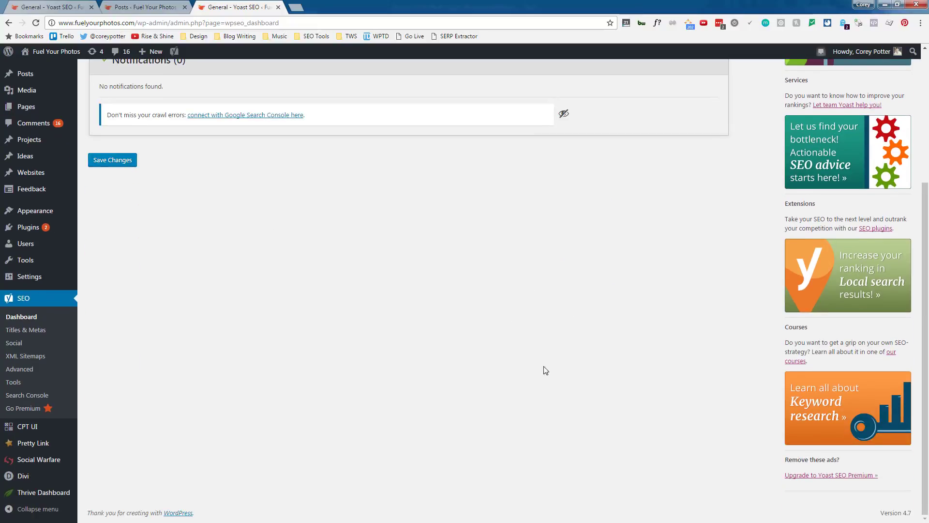
{"action": "scroll", "coordinate": [541, 368], "scroll_direction": "up", "scroll_amount": 4}
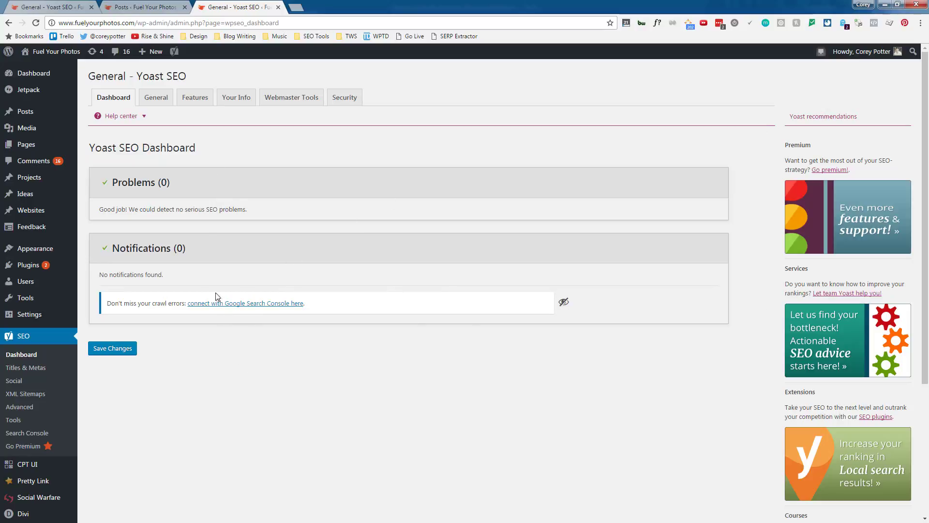
Step: Review the General and Features settings of Yoast SEO, including which features are enabled
{"action": "left_click", "coordinate": [151, 102]}
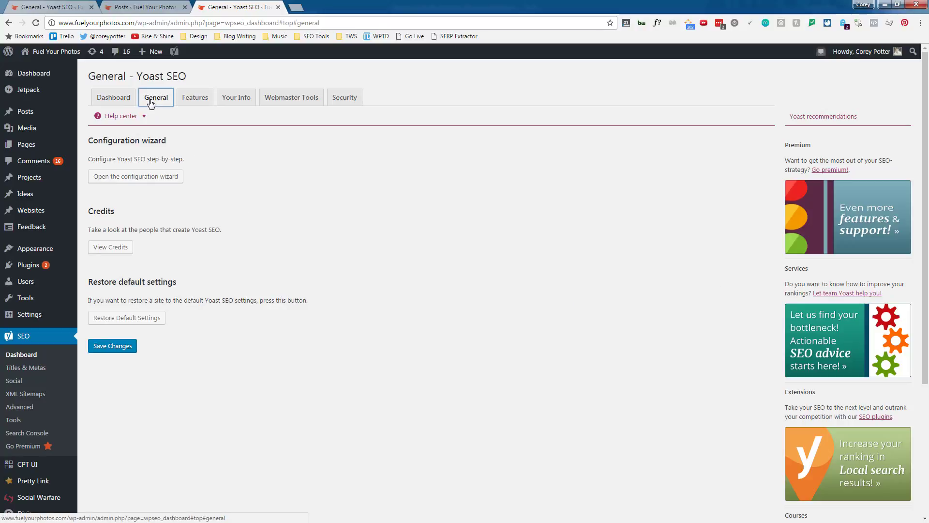
{"action": "left_click", "coordinate": [194, 99]}
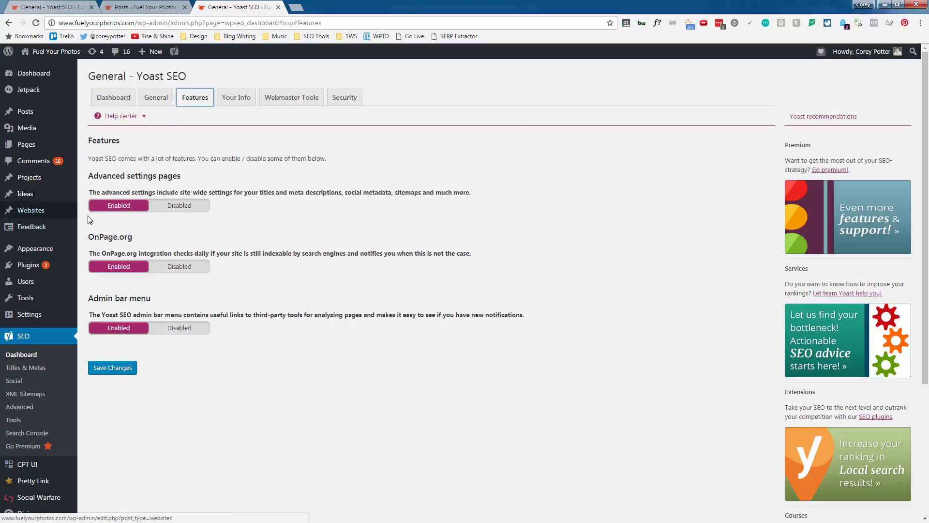
{"action": "left_click", "coordinate": [240, 99]}
{"action": "left_click", "coordinate": [194, 99]}
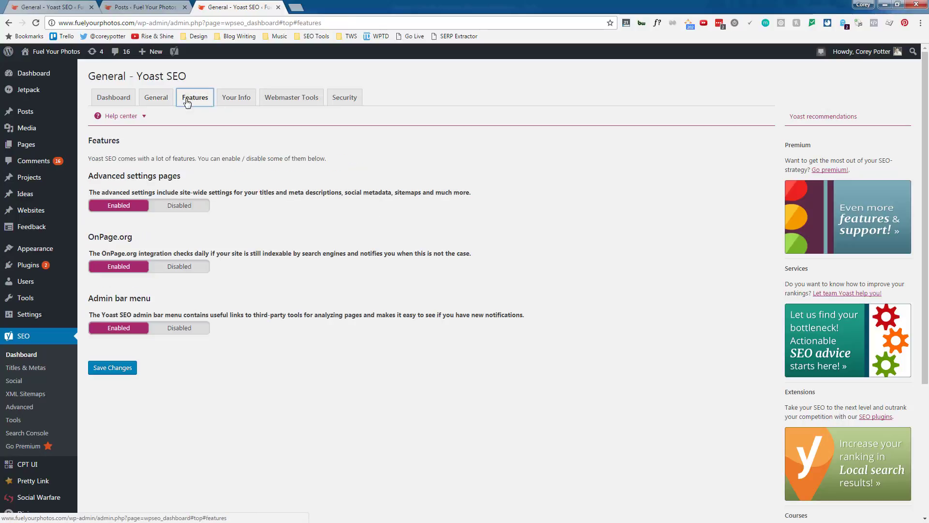
Step: Set the site's Company or person option to Company in the Your Info settings
{"action": "left_click", "coordinate": [236, 97]}
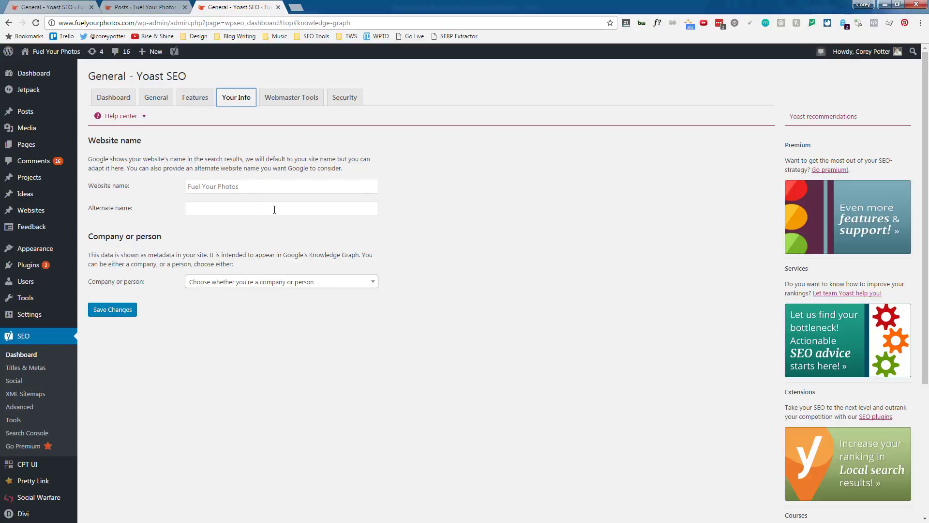
{"action": "left_click", "coordinate": [220, 283]}
{"action": "left_click", "coordinate": [243, 328]}
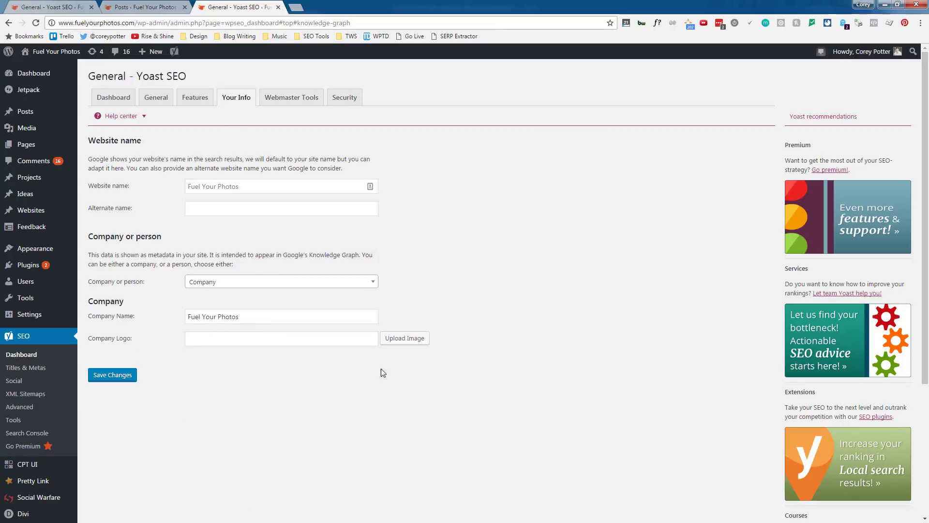
Step: Search the media library for "logo" and use the orange logo3.png as the company logo
{"action": "left_click", "coordinate": [405, 338]}
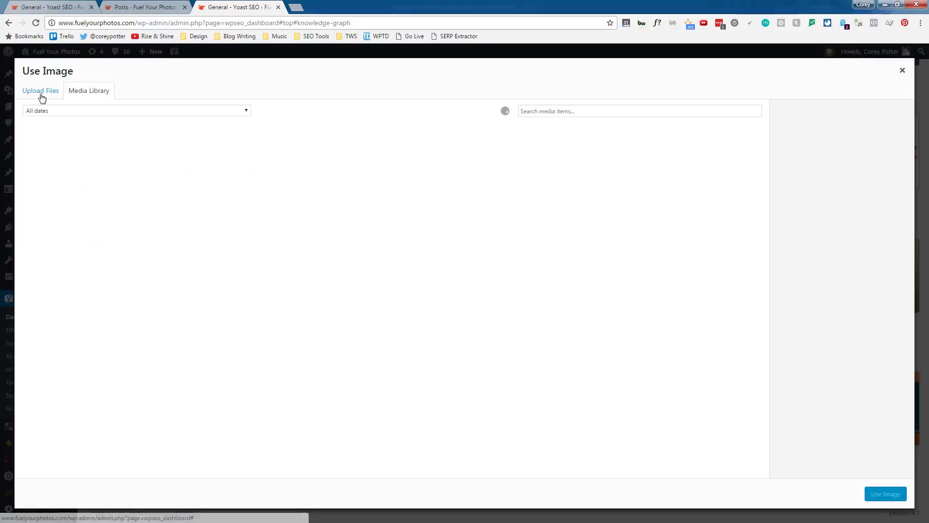
{"action": "scroll", "coordinate": [370, 322], "scroll_direction": "down", "scroll_amount": 15}
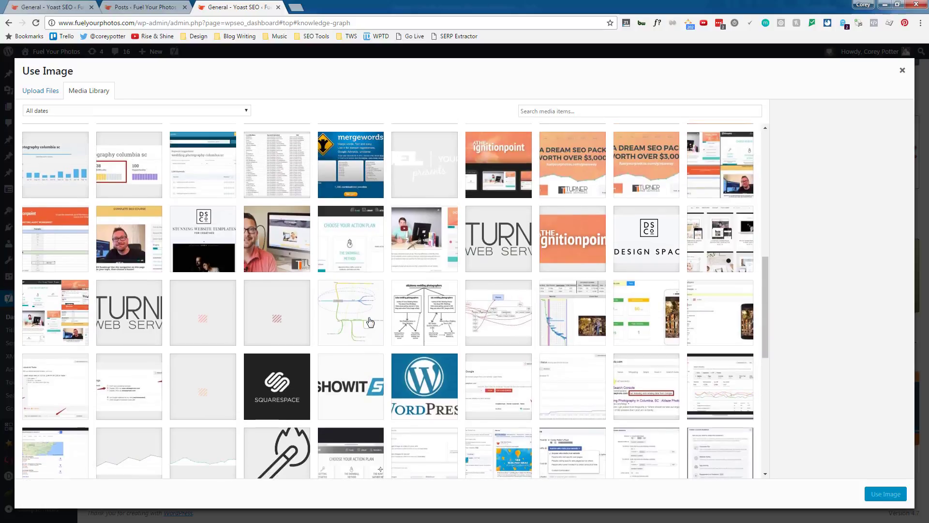
{"action": "scroll", "coordinate": [370, 322], "scroll_direction": "down", "scroll_amount": 12}
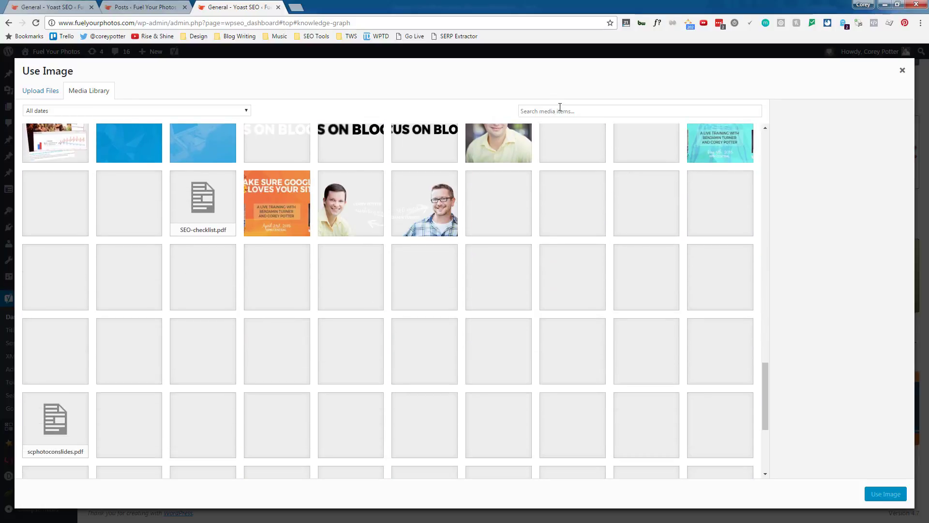
{"action": "left_click", "coordinate": [561, 111]}
{"action": "type", "text": "logo"}
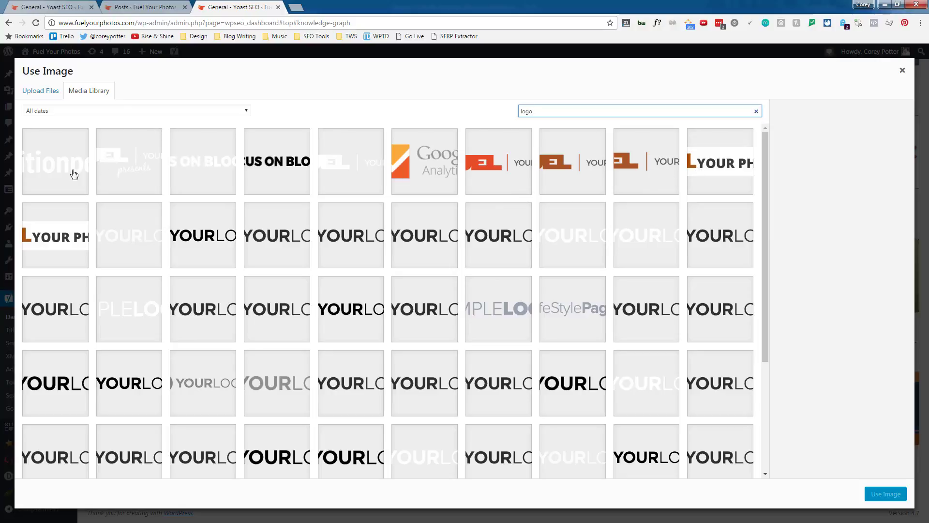
{"action": "left_click", "coordinate": [336, 176]}
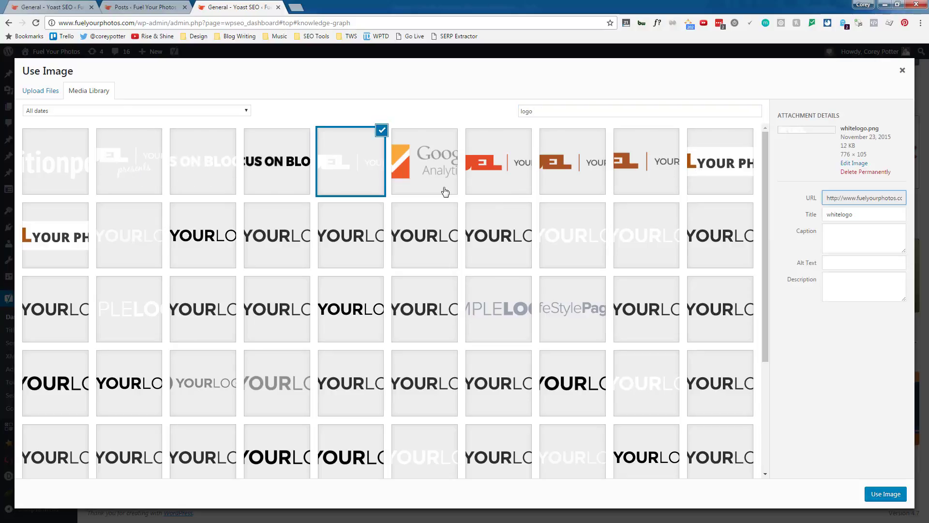
{"action": "left_click", "coordinate": [498, 162]}
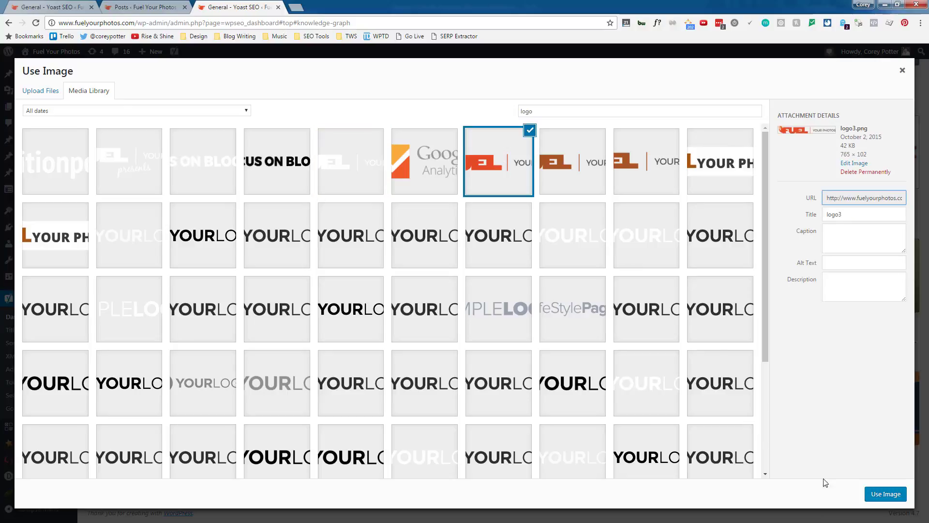
{"action": "left_click", "coordinate": [893, 494]}
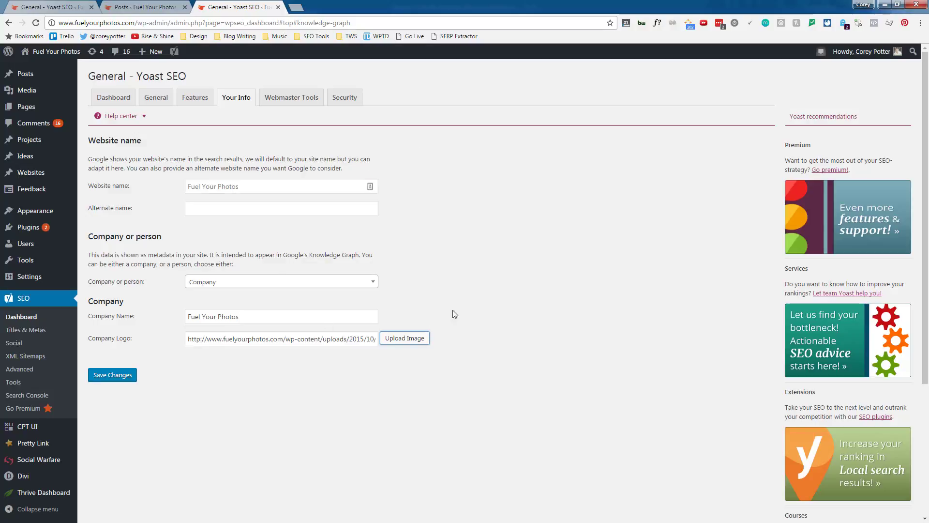
Step: Review the Webmaster Tools verification fields and check the company information once more
{"action": "left_click", "coordinate": [292, 97]}
{"action": "left_click", "coordinate": [237, 98]}
{"action": "left_click", "coordinate": [285, 98]}
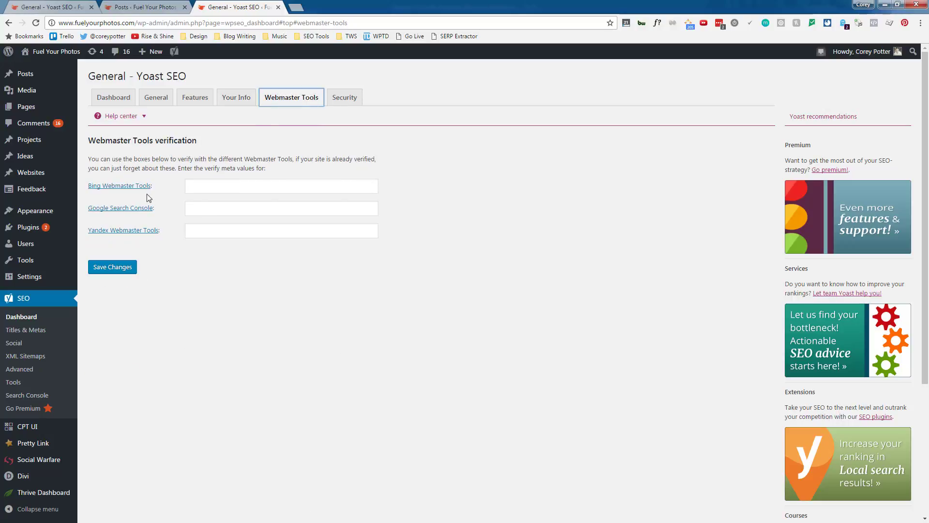
{"action": "left_click", "coordinate": [227, 98]}
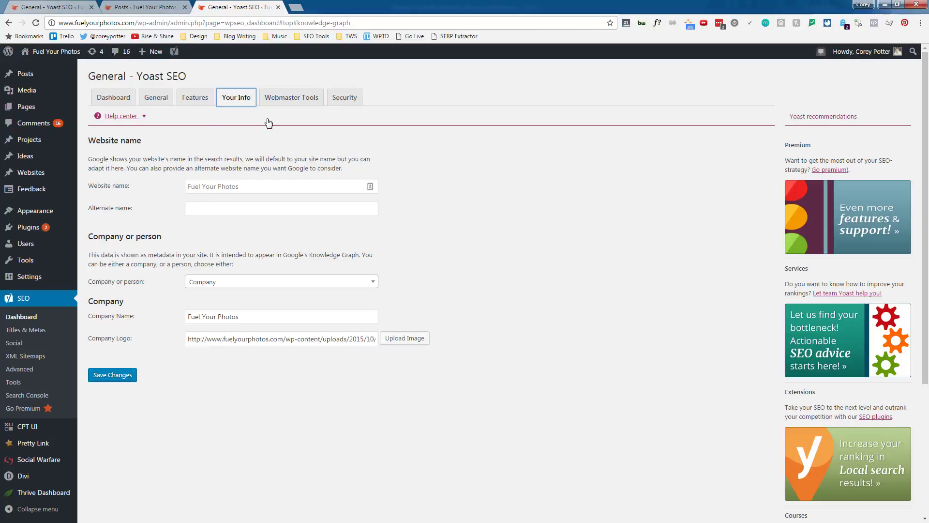
{"action": "left_click", "coordinate": [286, 98]}
Step: Enable the advanced part of the Yoast SEO meta box in the security settings and save the changes
{"action": "left_click", "coordinate": [346, 98]}
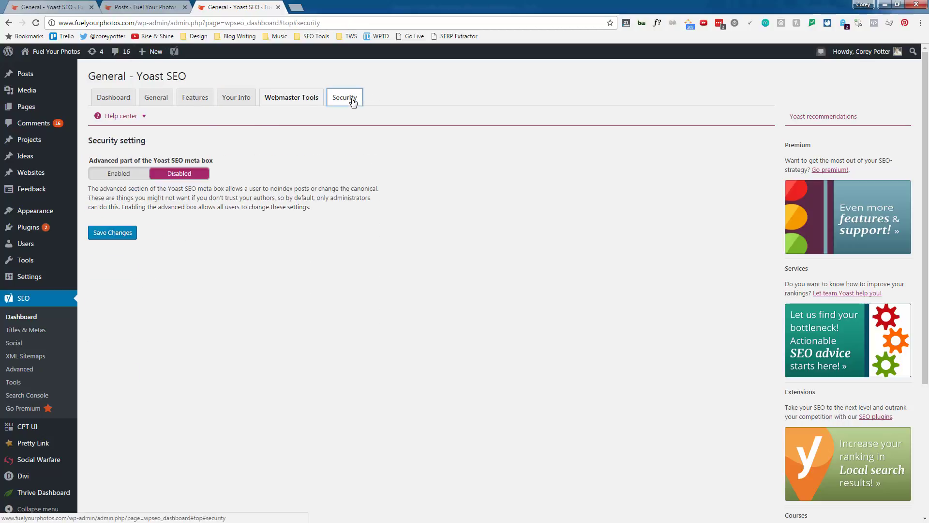
{"action": "left_click", "coordinate": [120, 175]}
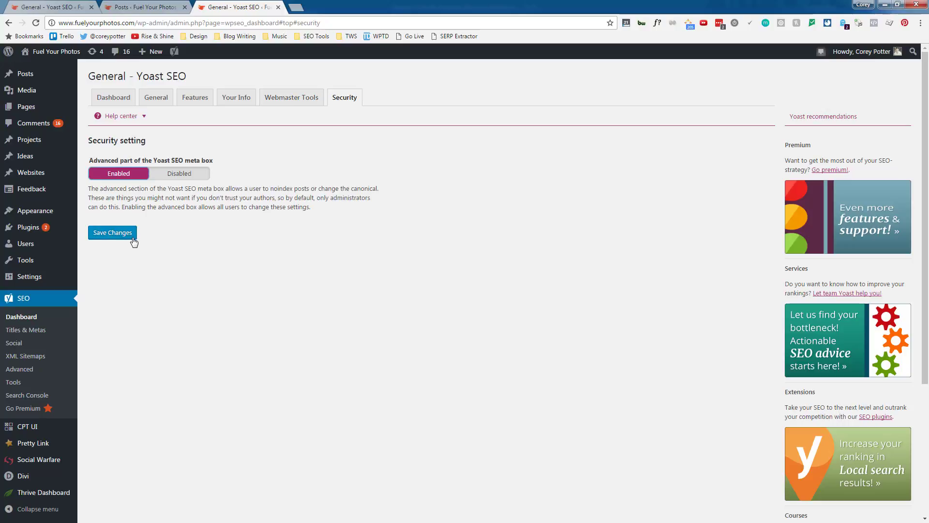
{"action": "left_click", "coordinate": [117, 233]}
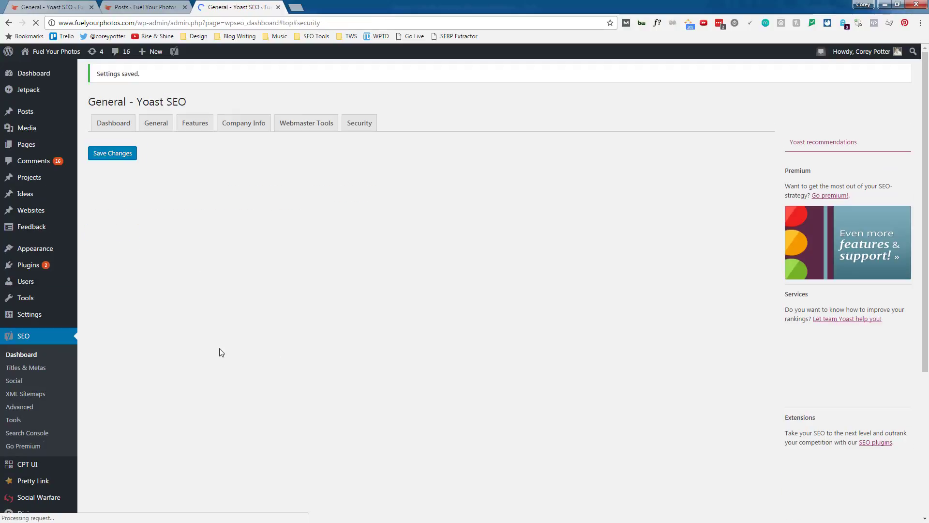
Step: Disable readability analysis in Titles & Metas and check the SEO and Readability columns in the posts list
{"action": "left_click", "coordinate": [31, 371]}
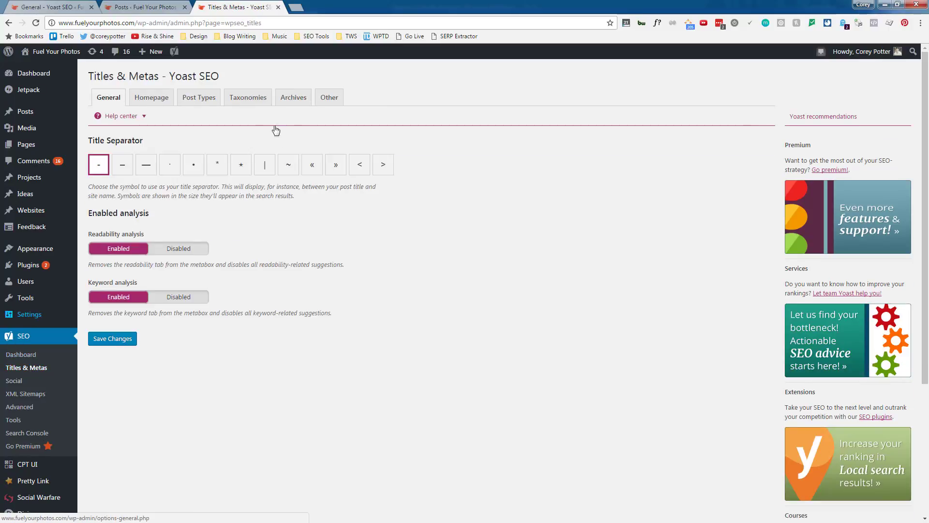
{"action": "left_click", "coordinate": [162, 252]}
{"action": "left_click", "coordinate": [147, 7]}
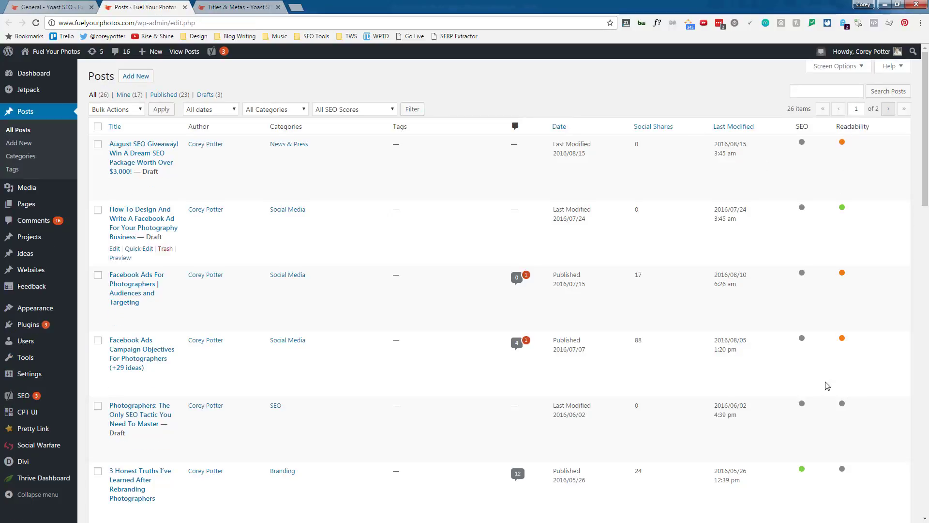
{"action": "left_click", "coordinate": [889, 109]}
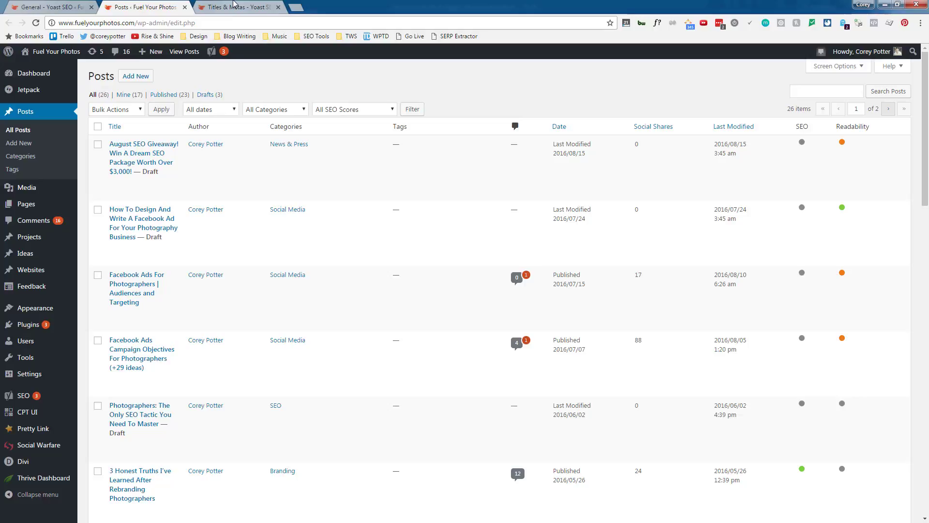
{"action": "left_click", "coordinate": [233, 6]}
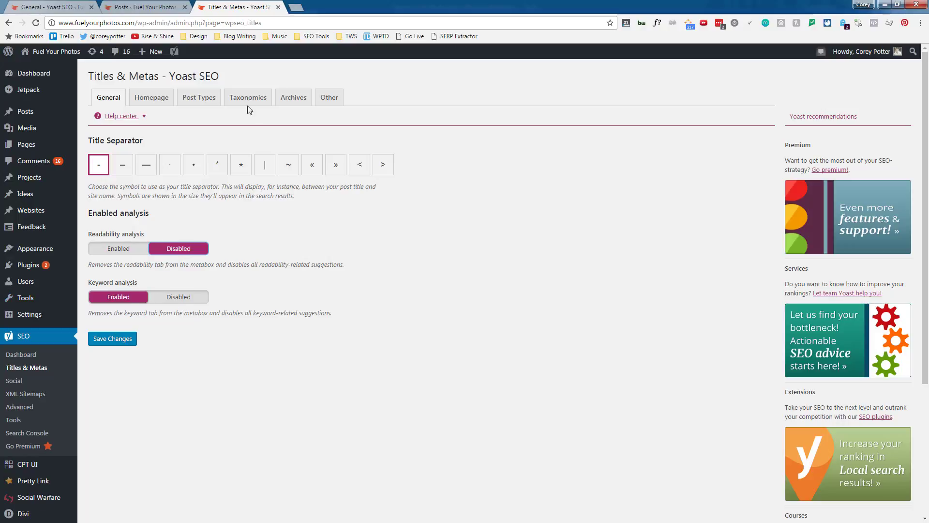
Step: Review the homepage, post type and taxonomy settings in Titles & Metas, including title templates and meta robots options
{"action": "left_click", "coordinate": [154, 98]}
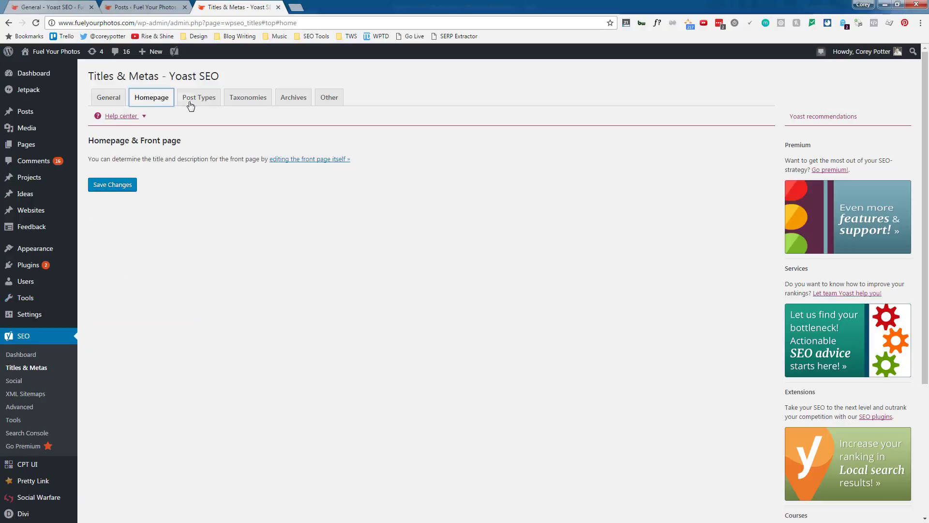
{"action": "left_click", "coordinate": [205, 102]}
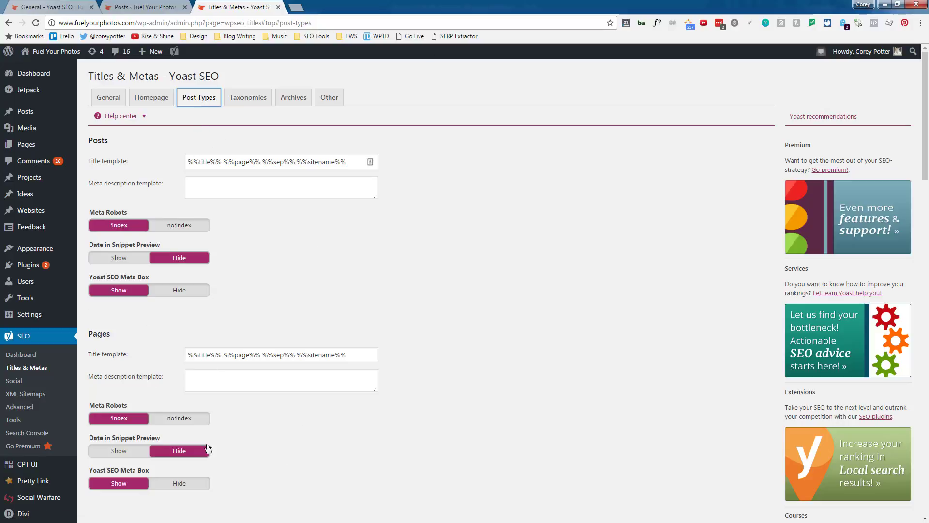
{"action": "scroll", "coordinate": [231, 284], "scroll_direction": "down", "scroll_amount": 6}
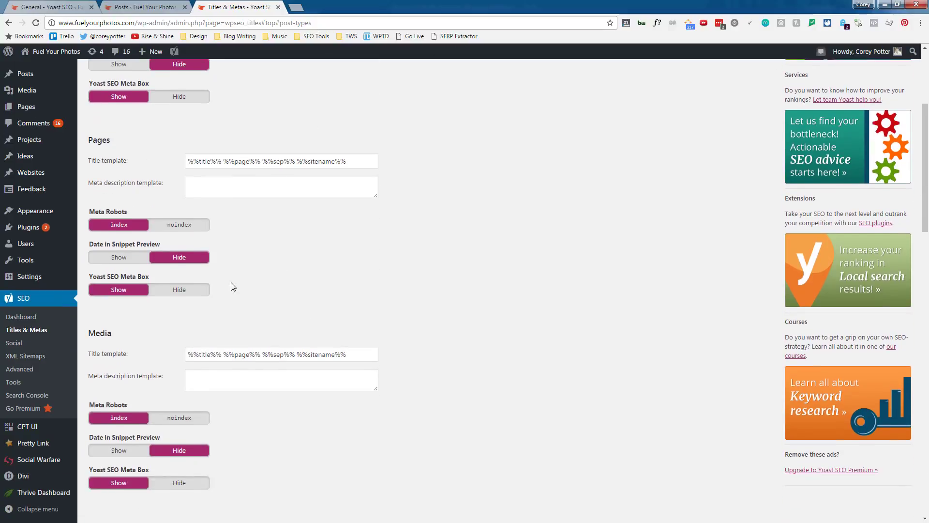
{"action": "scroll", "coordinate": [232, 283], "scroll_direction": "down", "scroll_amount": 6}
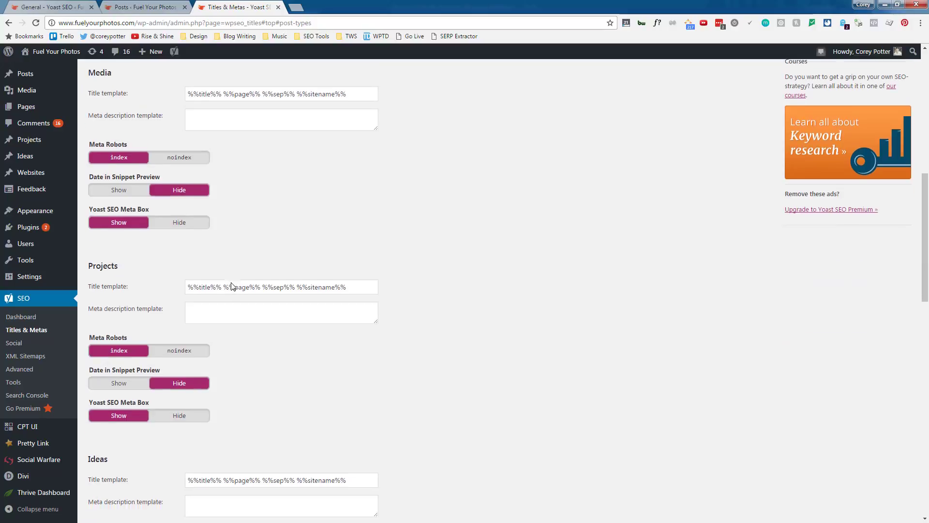
{"action": "scroll", "coordinate": [233, 284], "scroll_direction": "up", "scroll_amount": 12}
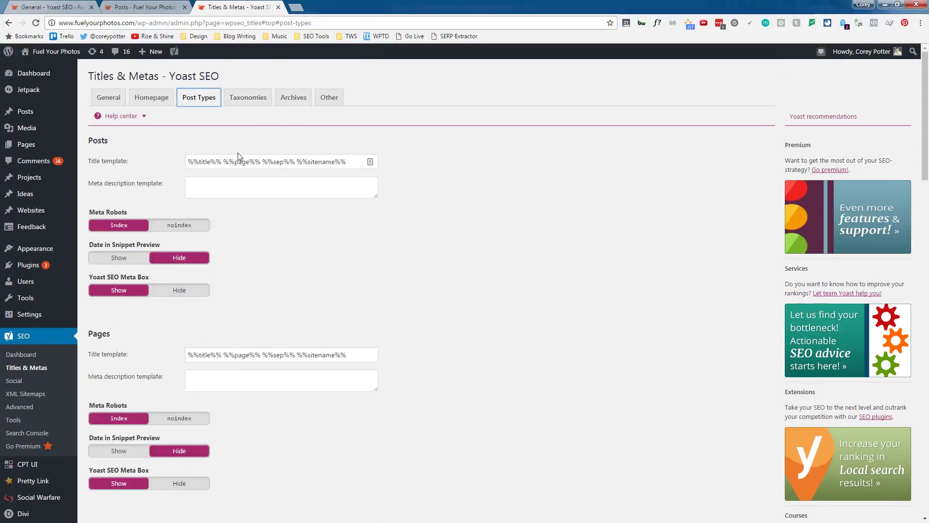
{"action": "left_click", "coordinate": [251, 97]}
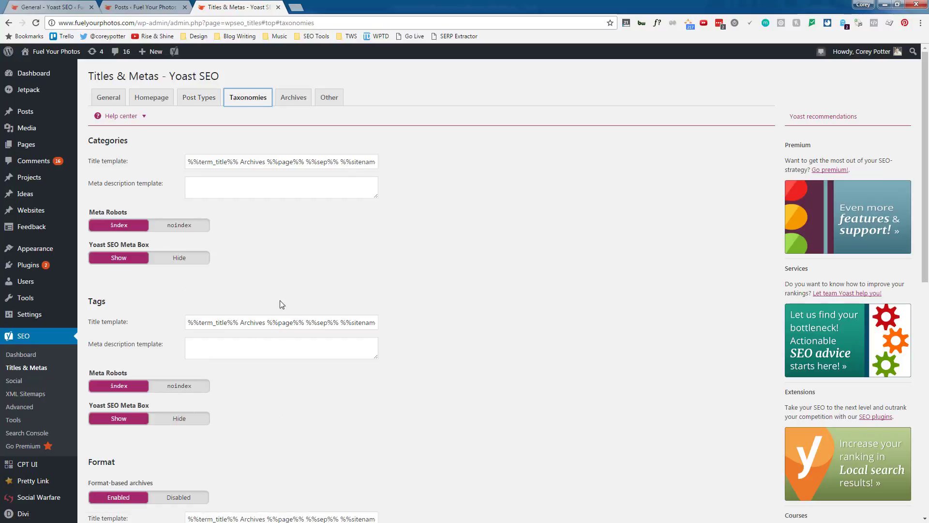
{"action": "scroll", "coordinate": [235, 426], "scroll_direction": "down", "scroll_amount": 1}
{"action": "scroll", "coordinate": [230, 388], "scroll_direction": "up", "scroll_amount": 1}
{"action": "scroll", "coordinate": [236, 385], "scroll_direction": "up", "scroll_amount": 1}
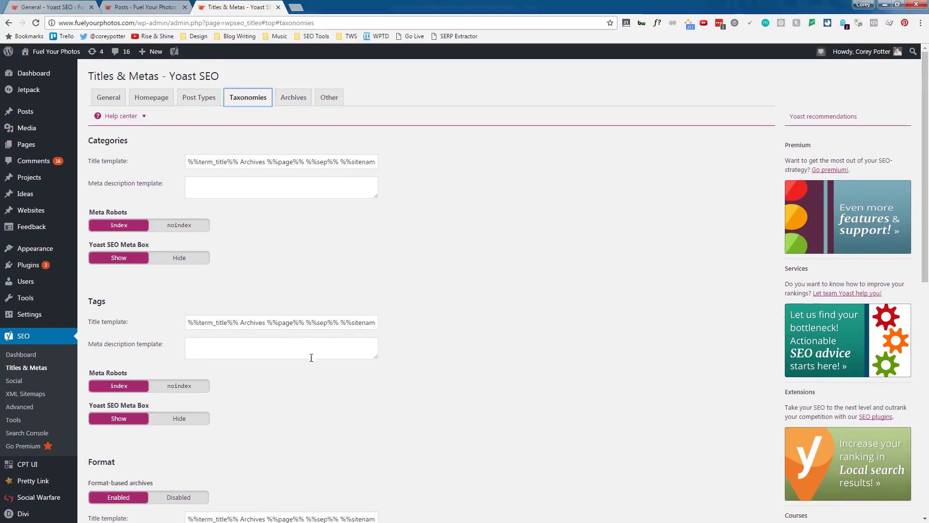
Step: Try noindex as the meta robots setting for author archives and switch it back to index
{"action": "left_click", "coordinate": [291, 95]}
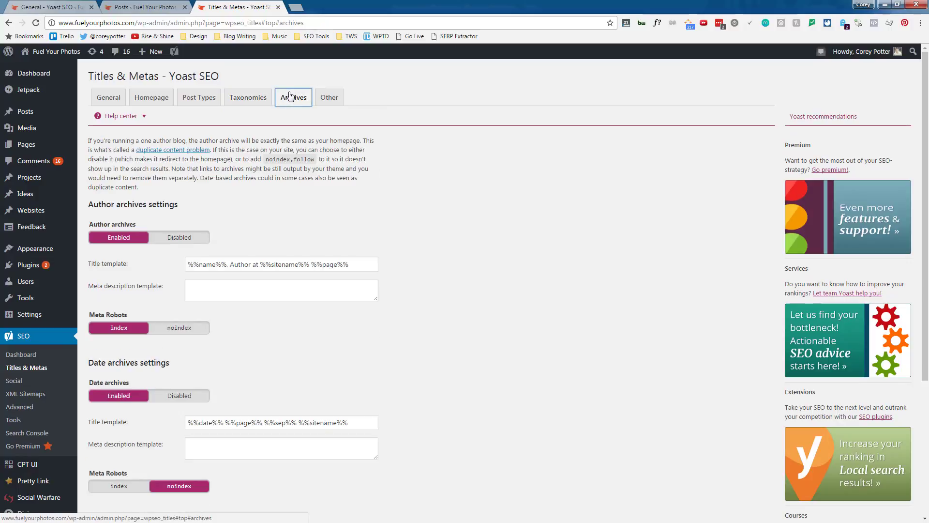
{"action": "left_click", "coordinate": [170, 328]}
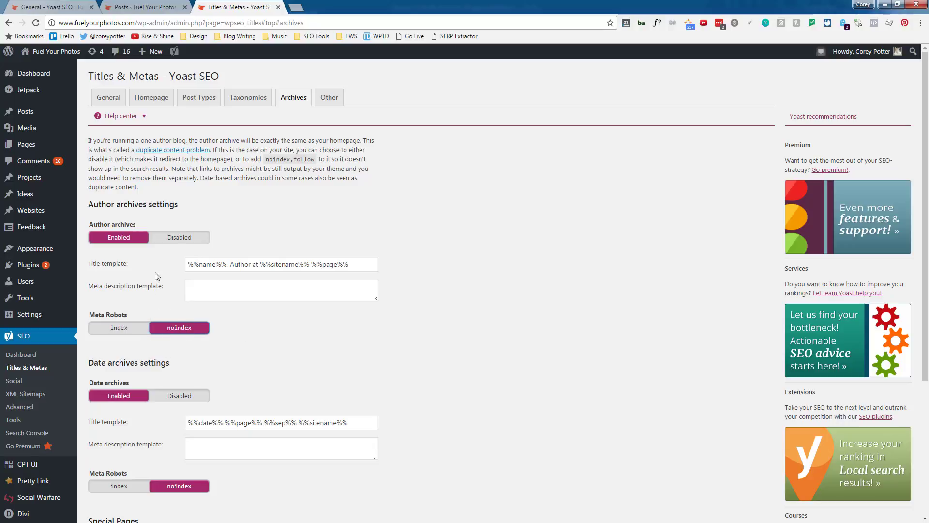
{"action": "left_click", "coordinate": [120, 330]}
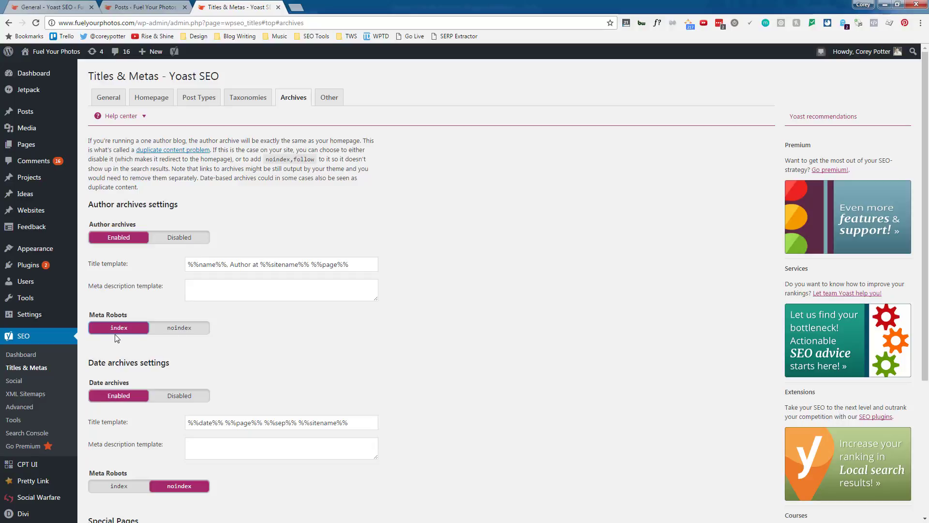
{"action": "left_click", "coordinate": [182, 333]}
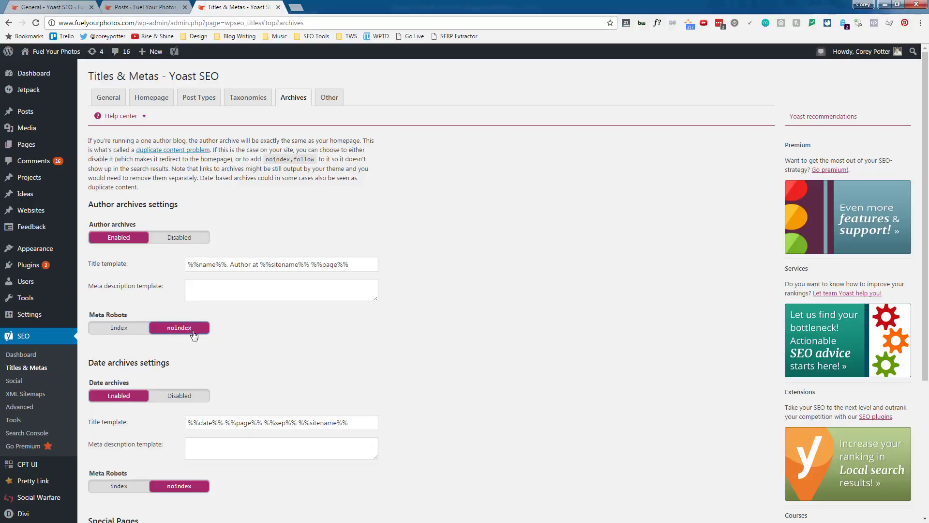
{"action": "scroll", "coordinate": [187, 395], "scroll_direction": "down", "scroll_amount": 1}
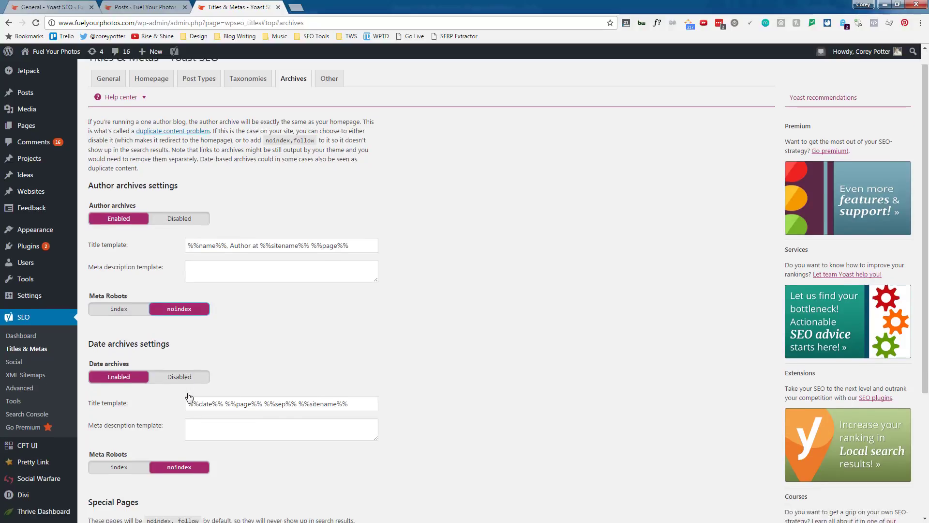
{"action": "scroll", "coordinate": [198, 366], "scroll_direction": "down", "scroll_amount": 1}
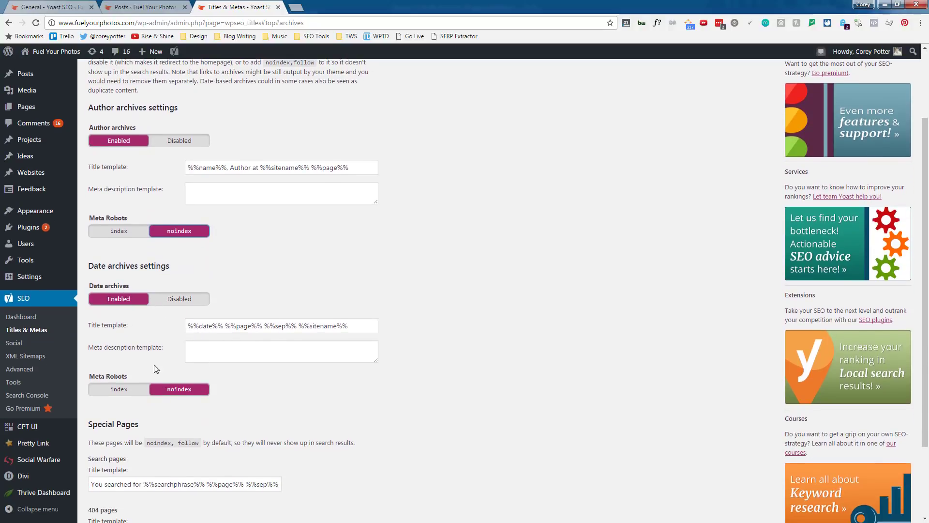
{"action": "scroll", "coordinate": [186, 402], "scroll_direction": "up", "scroll_amount": 2}
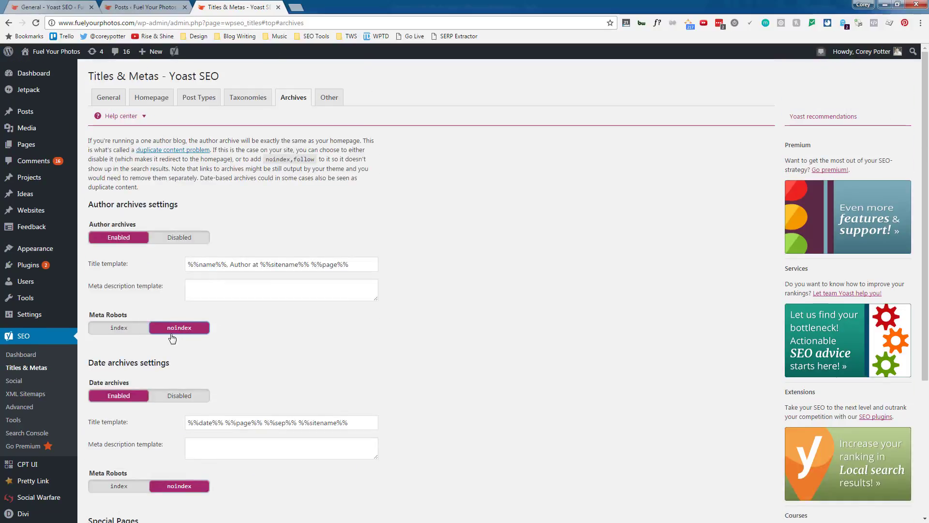
{"action": "left_click", "coordinate": [133, 332]}
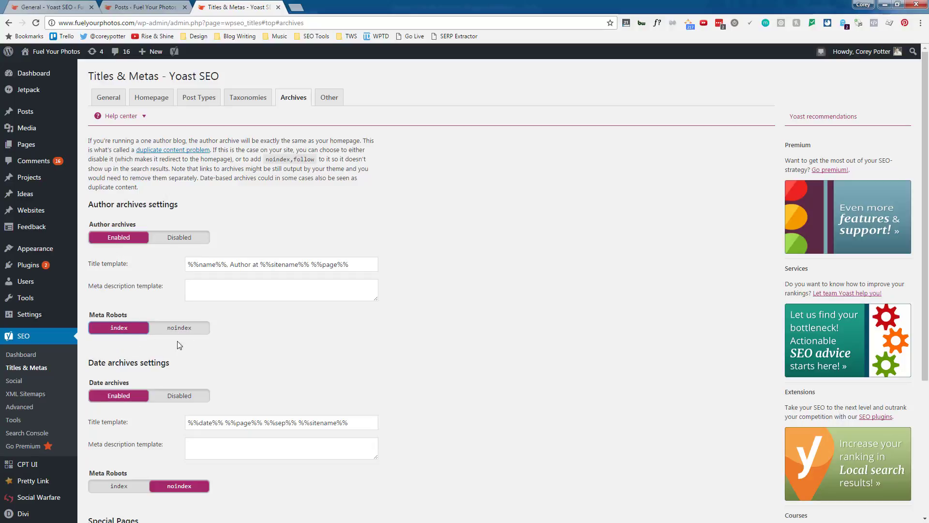
Step: Set subpages of archives to noindex in the sitewide meta settings of Titles & Metas and save the changes
{"action": "left_click", "coordinate": [329, 97]}
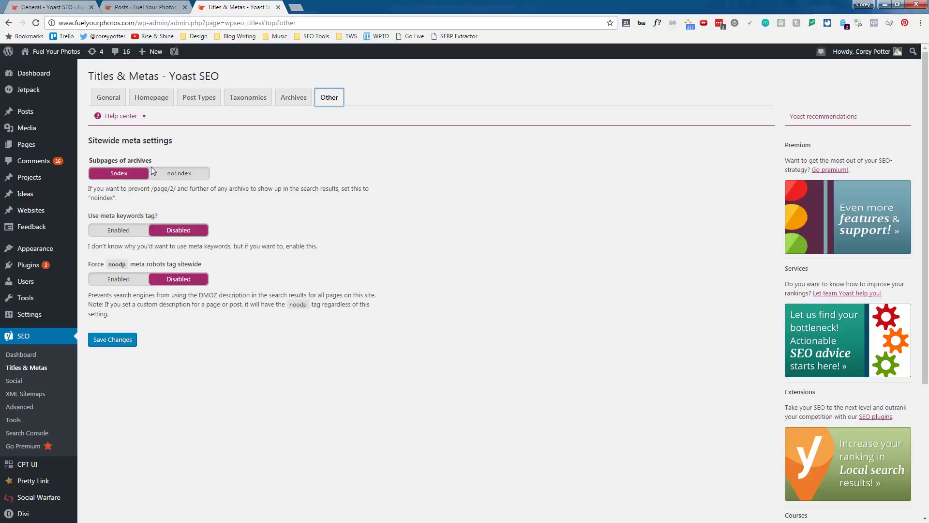
{"action": "left_click", "coordinate": [180, 173]}
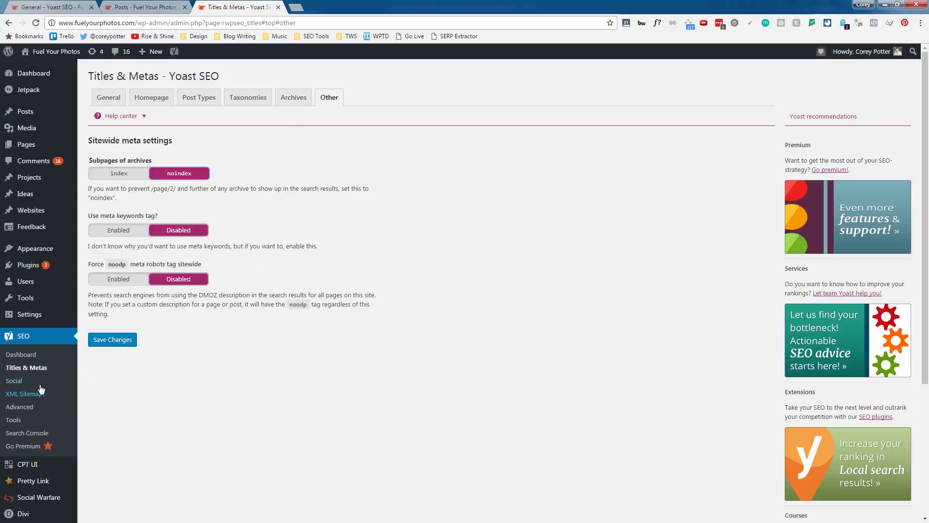
{"action": "left_click", "coordinate": [121, 341]}
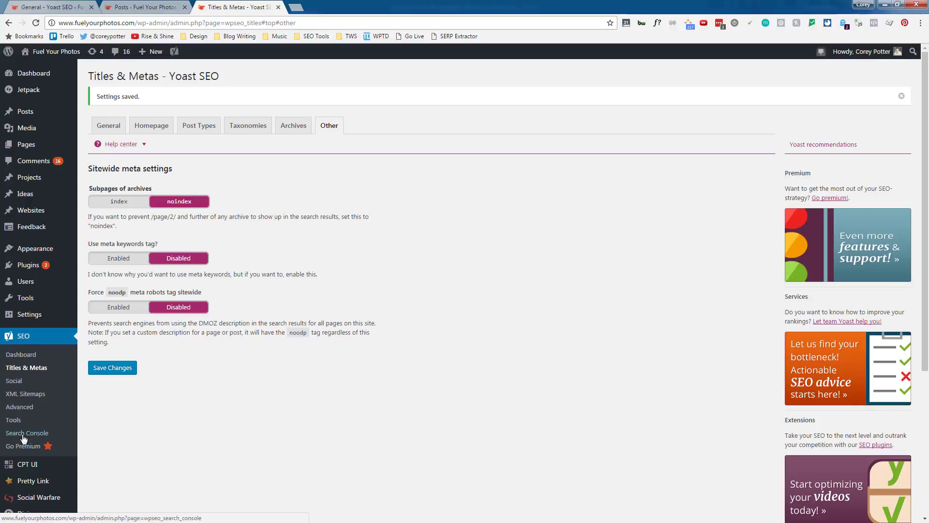
Step: Review the Yoast SEO social settings for accounts, Facebook, Twitter, Pinterest and Google+, including the Open Graph and default image options
{"action": "left_click", "coordinate": [18, 383]}
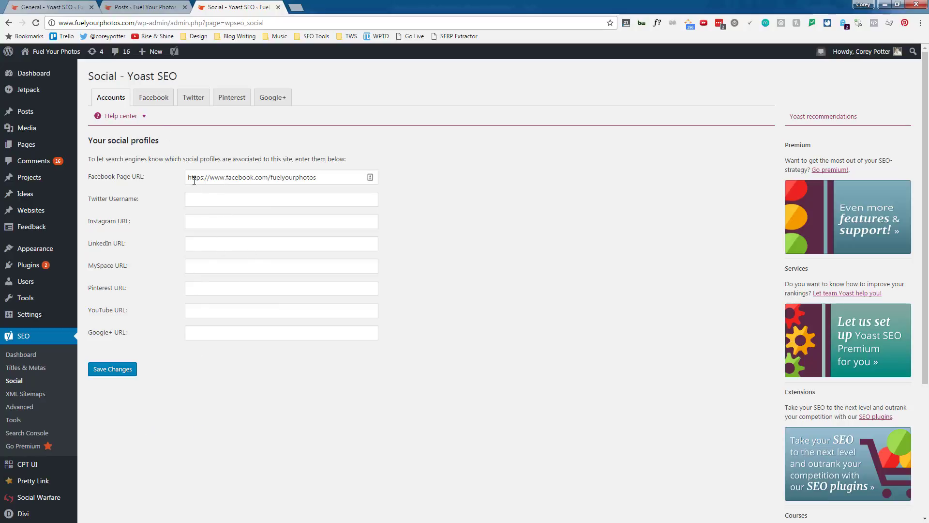
{"action": "left_click", "coordinate": [154, 98]}
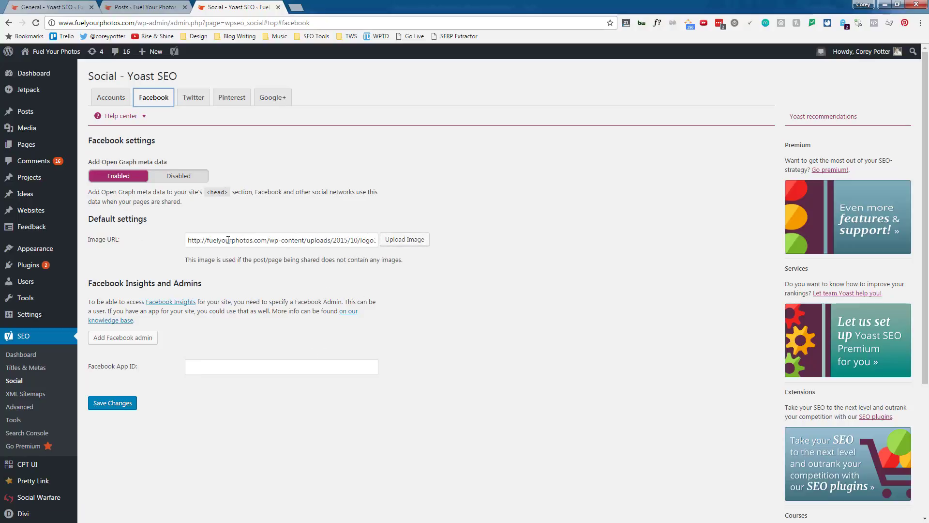
{"action": "left_click", "coordinate": [193, 97]}
{"action": "left_click", "coordinate": [223, 102]}
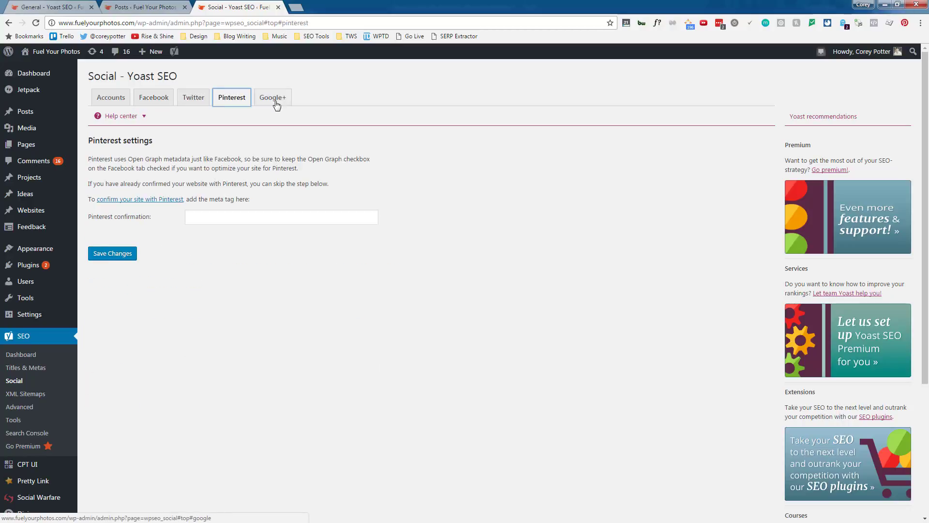
{"action": "left_click", "coordinate": [274, 100]}
{"action": "left_click", "coordinate": [159, 98]}
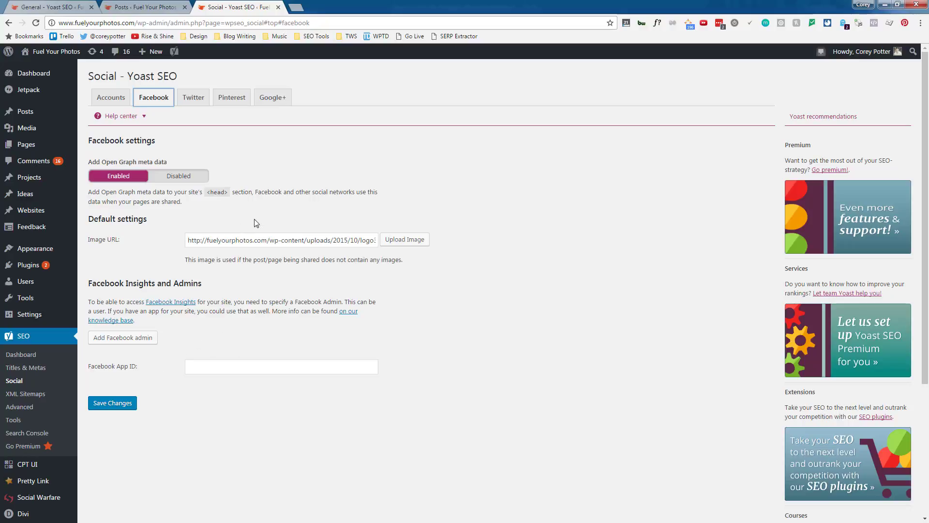
Step: Review the XML sitemap settings, covering the general options, user sitemap, post types, excluded posts and taxonomies
{"action": "left_click", "coordinate": [51, 396]}
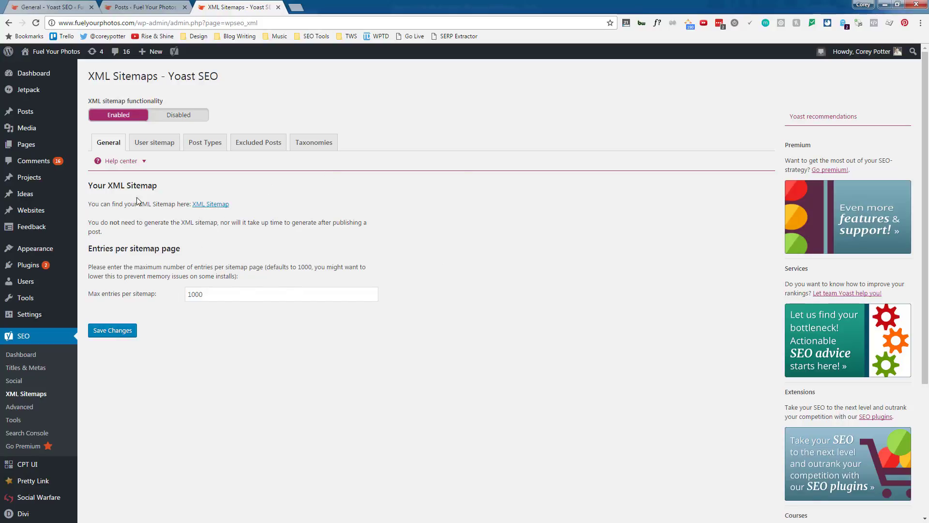
{"action": "left_click", "coordinate": [159, 141]}
{"action": "left_click", "coordinate": [203, 144]}
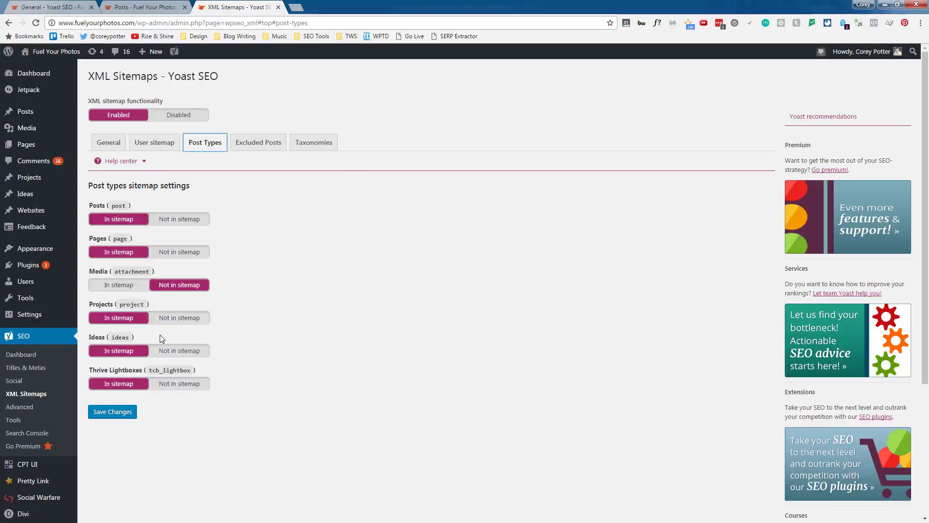
{"action": "left_click", "coordinate": [265, 154]}
{"action": "left_click", "coordinate": [269, 146]}
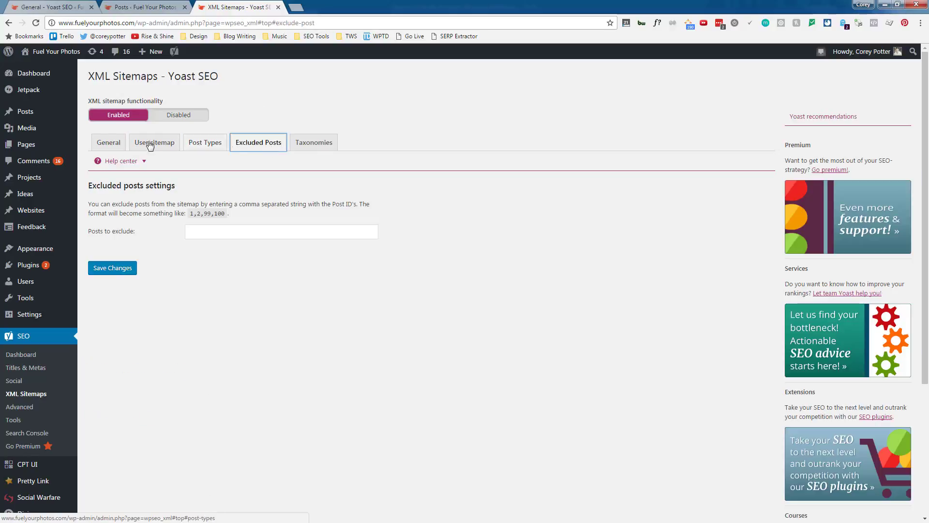
{"action": "left_click", "coordinate": [318, 142]}
{"action": "left_click", "coordinate": [111, 143]}
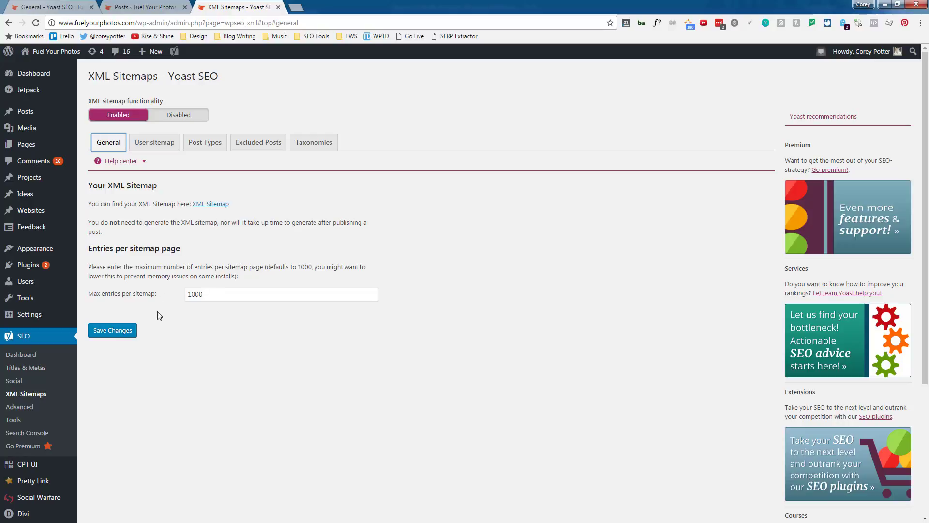
Step: In the advanced permalink settings, redirect attachment URLs to the parent post, keep stop words in slugs, remove ?replytocom variables, and save
{"action": "scroll", "coordinate": [139, 326], "scroll_direction": "down", "scroll_amount": 1}
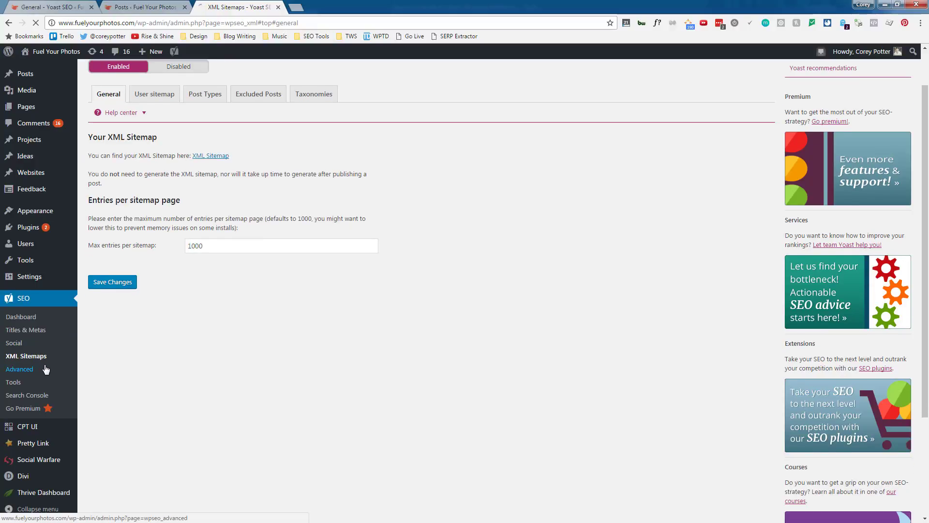
{"action": "left_click", "coordinate": [18, 369]}
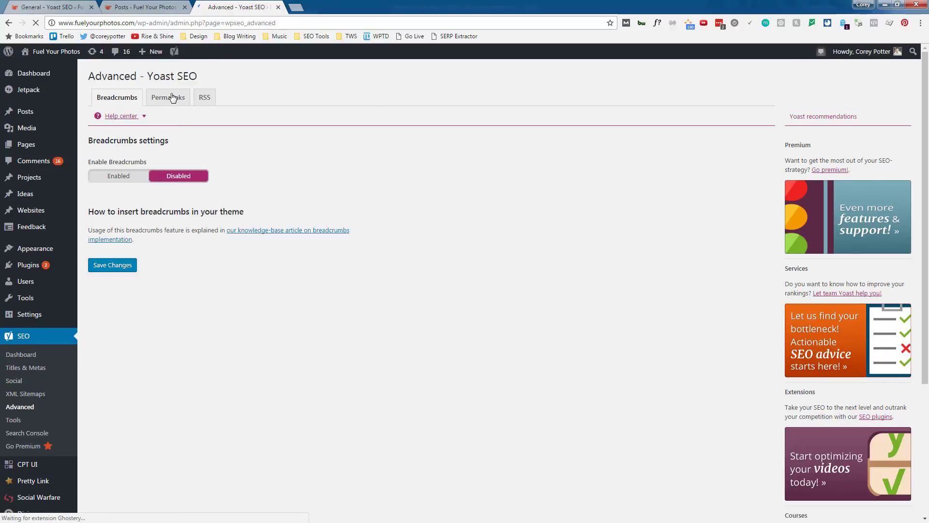
{"action": "left_click", "coordinate": [173, 97]}
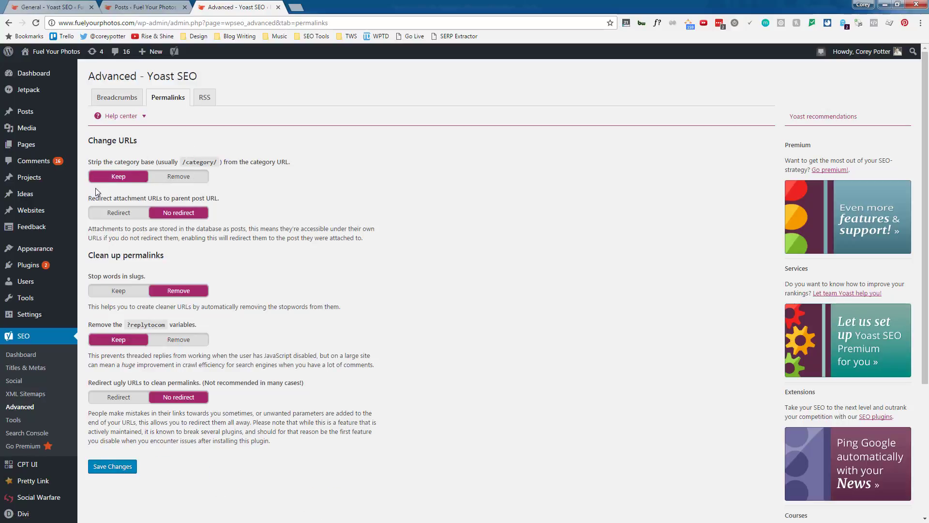
{"action": "left_click", "coordinate": [125, 215]}
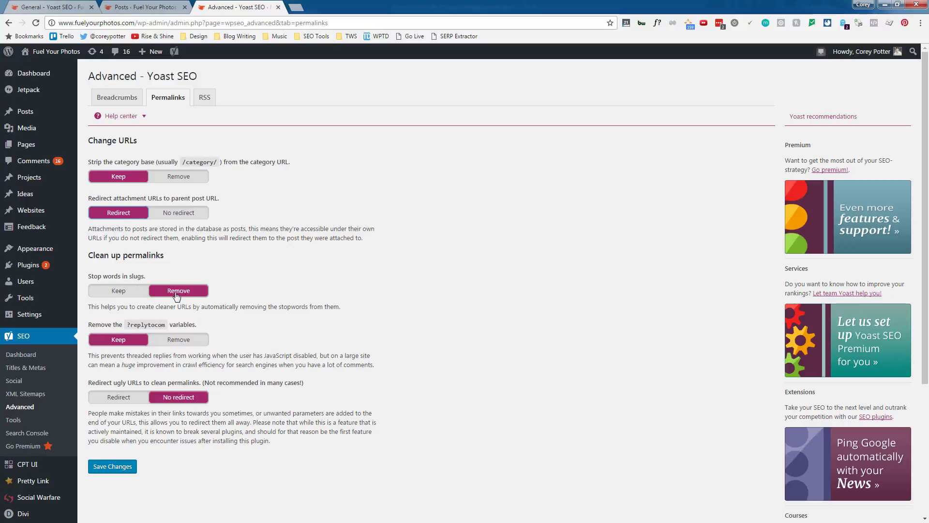
{"action": "left_click", "coordinate": [125, 294]}
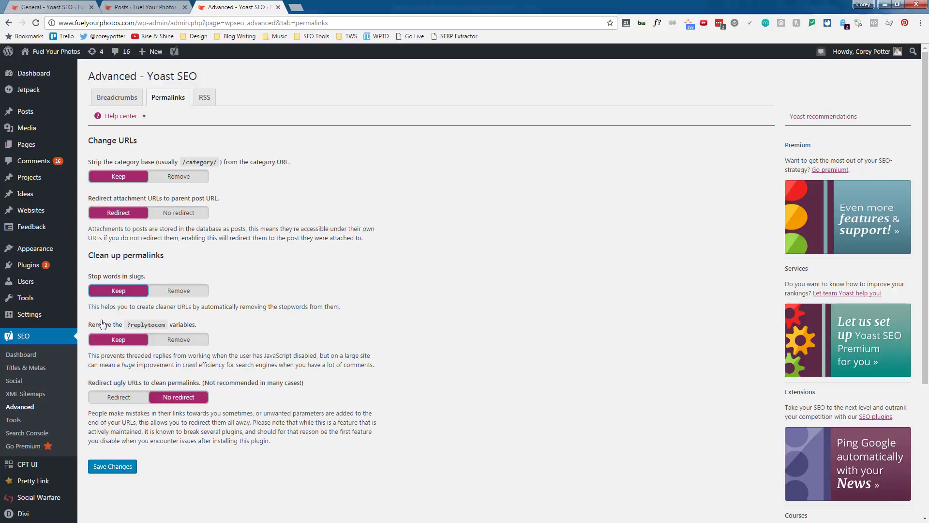
{"action": "left_click", "coordinate": [173, 342]}
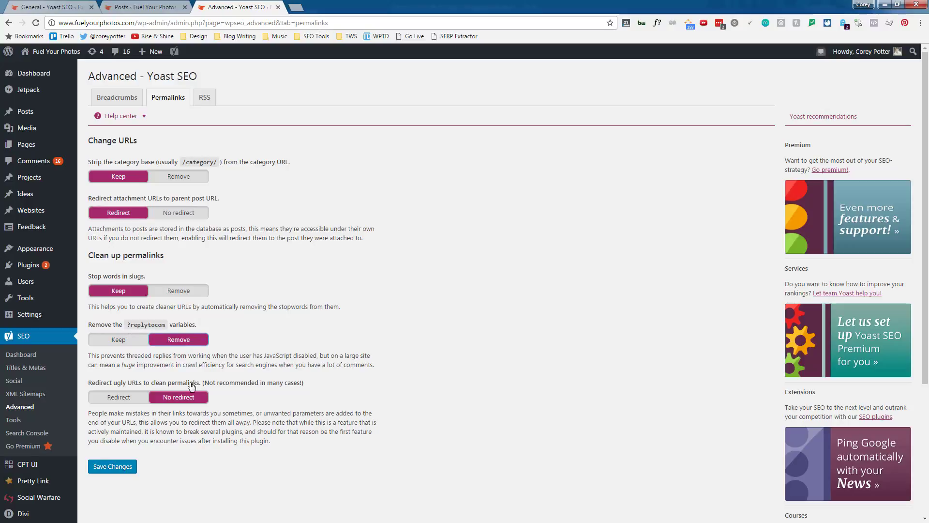
{"action": "left_click", "coordinate": [121, 116]}
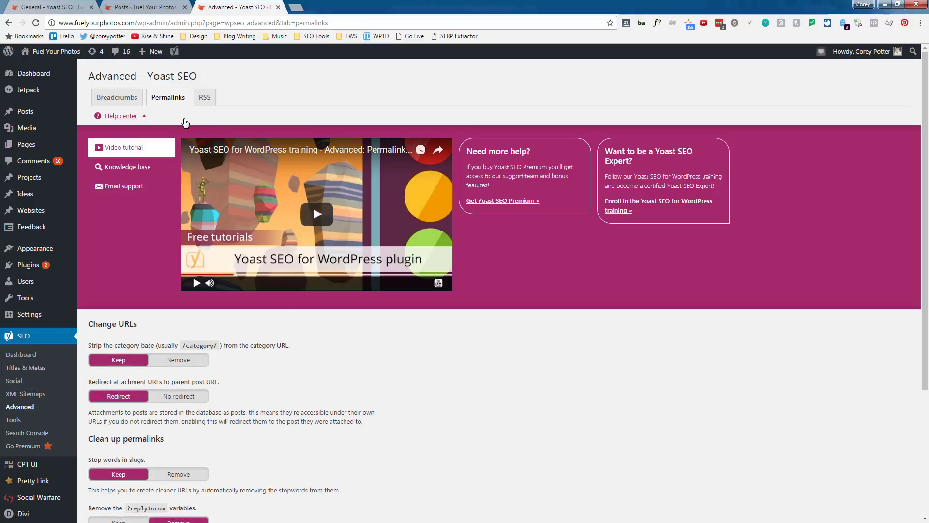
{"action": "left_click", "coordinate": [186, 123]}
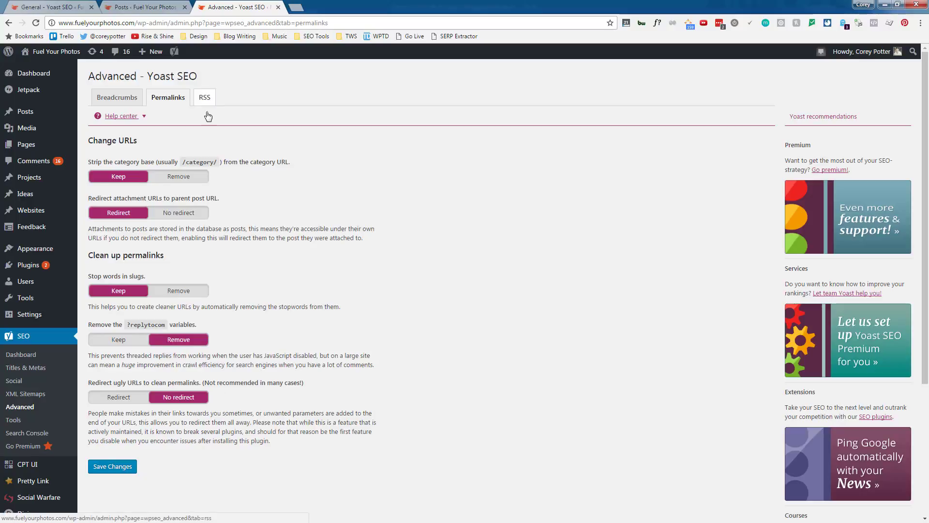
{"action": "left_click", "coordinate": [114, 466]}
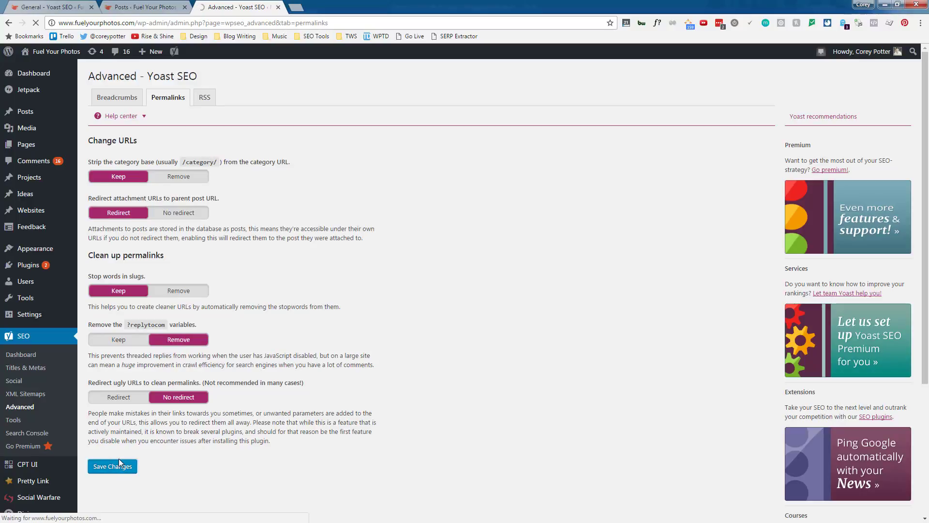